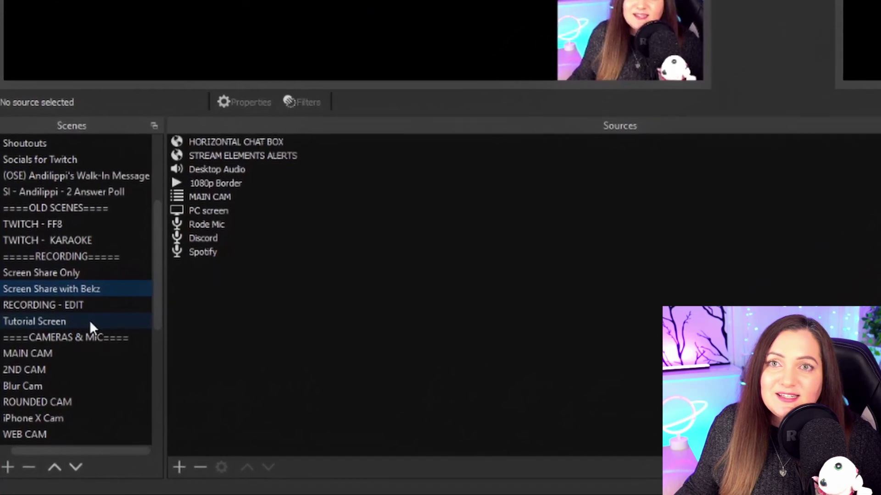
# Add a new Image source to the Tutorial Screen scene
pyautogui.click(90, 320)
pyautogui.click(180, 467)
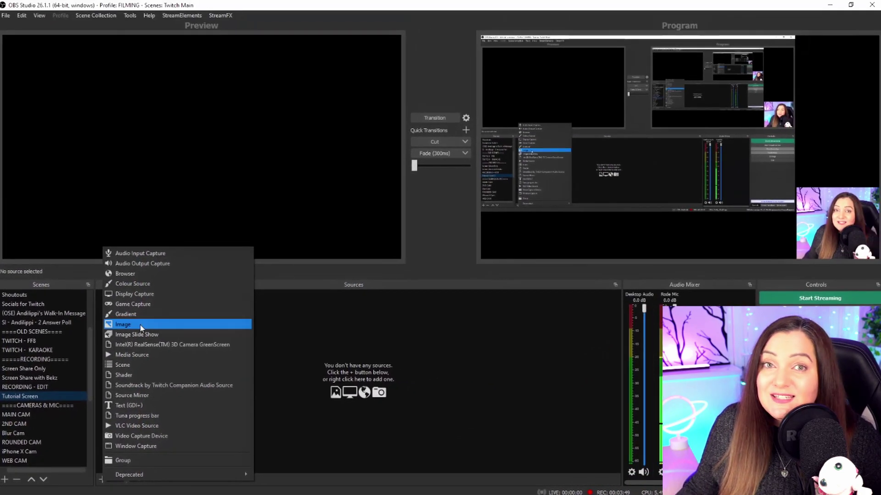
pyautogui.click(140, 325)
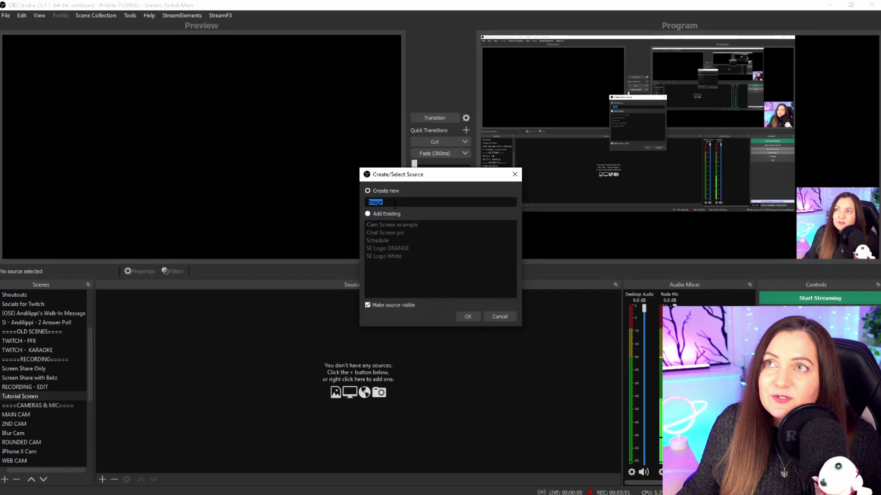
pyautogui.click(468, 317)
# Load thumb-1920-61640.jpg into the Image source and move its properties window aside
pyautogui.click(579, 413)
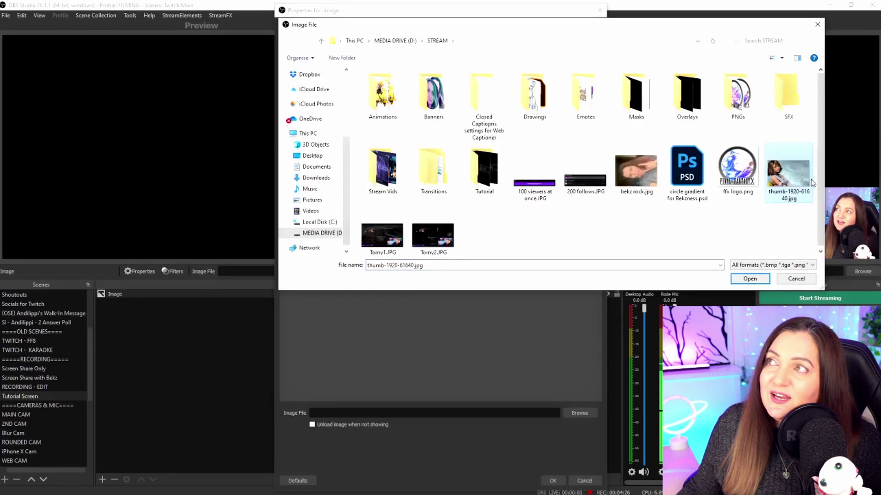
pyautogui.click(749, 279)
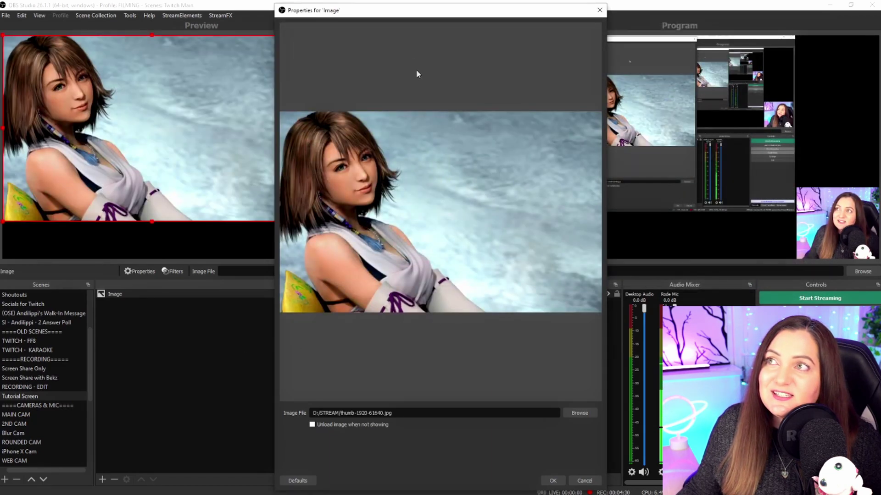
pyautogui.moveTo(417, 10); pyautogui.dragTo(563, 20)
pyautogui.moveTo(298, 272); pyautogui.dragTo(400, 272)
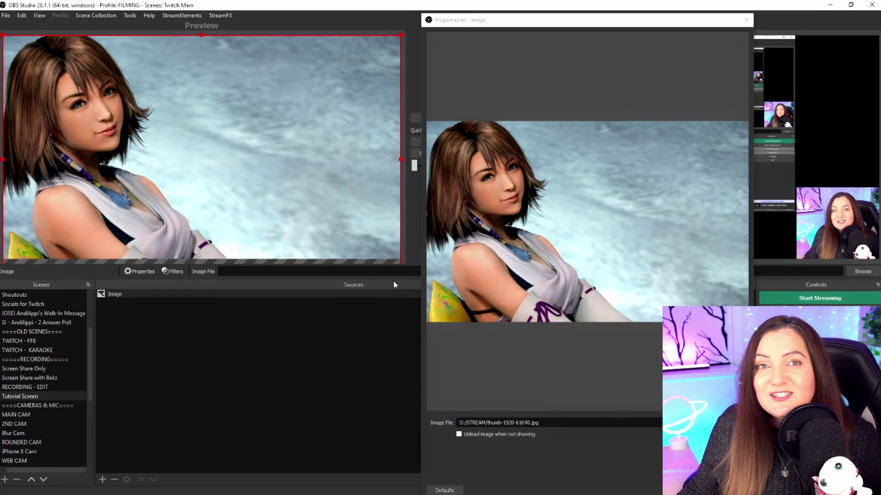
# Add the existing ROUNDED CAM scene as a nested source in Tutorial Screen
pyautogui.click(240, 330)
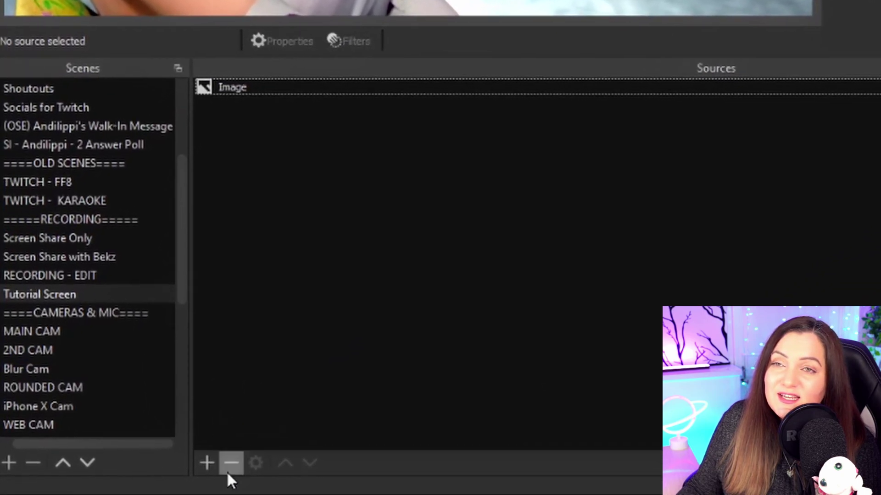
pyautogui.click(194, 465)
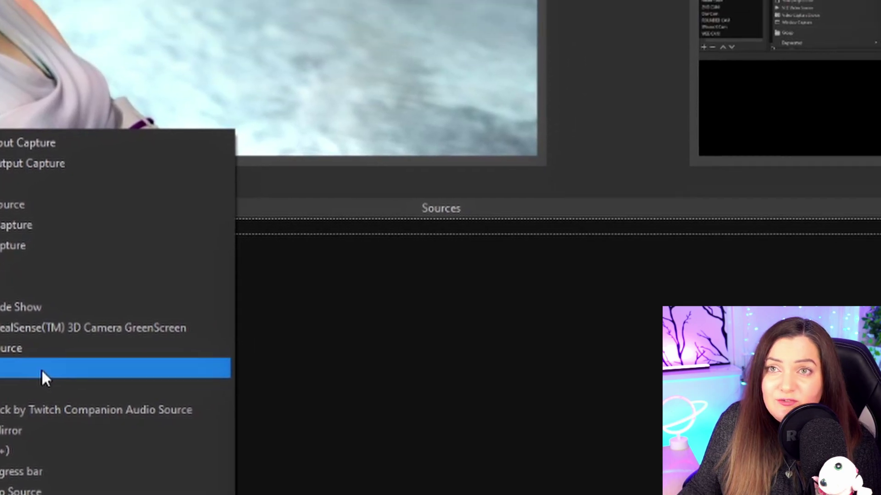
pyautogui.click(44, 379)
pyautogui.scroll(-7, 410, 256)
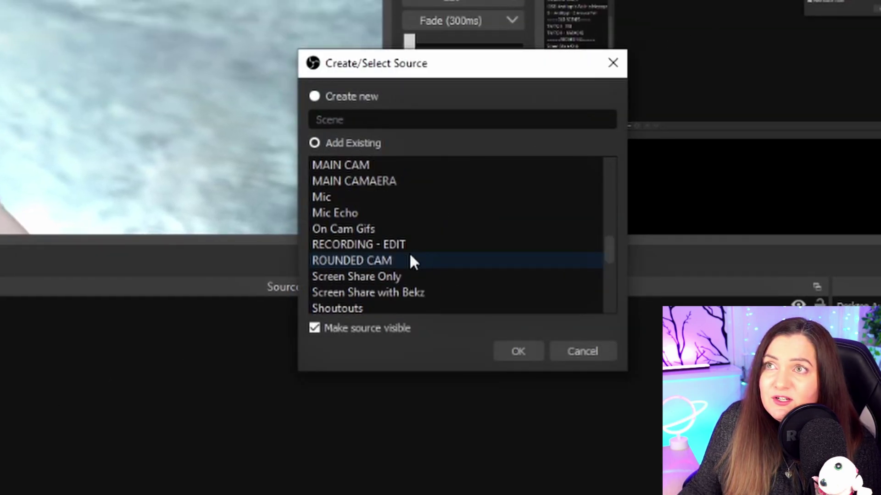
pyautogui.click(375, 260)
pyautogui.click(512, 352)
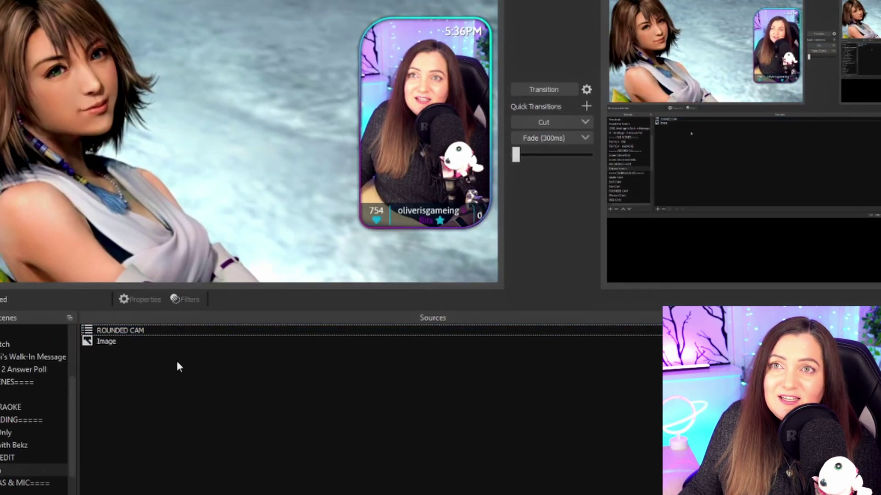
# Add an SDF Effects filter under ROUNDED CAM's Effect Filters
pyautogui.rightClick(159, 329)
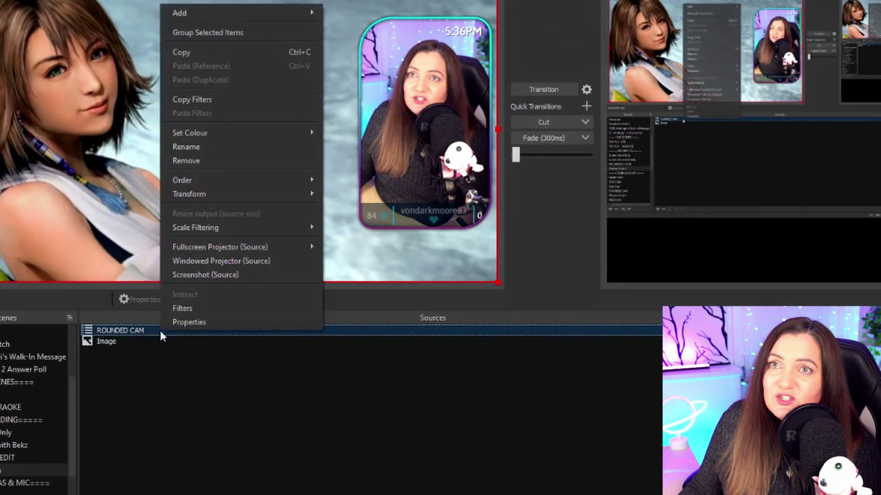
pyautogui.click(188, 308)
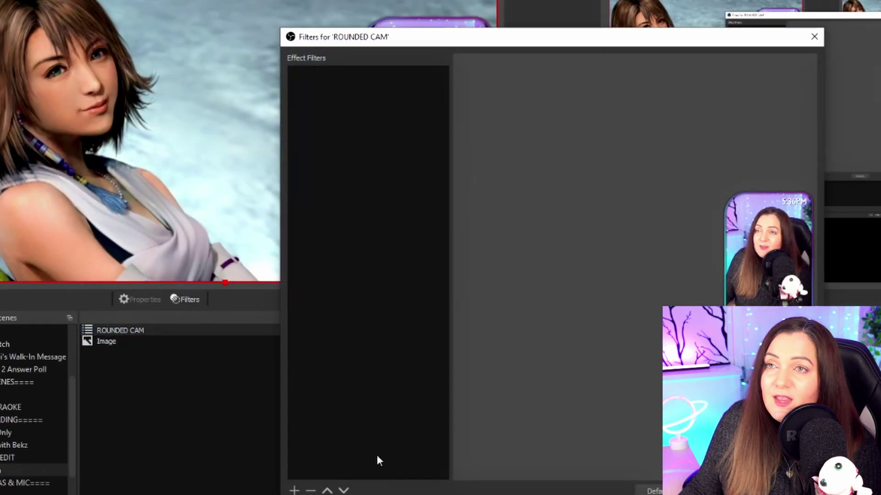
pyautogui.click(294, 490)
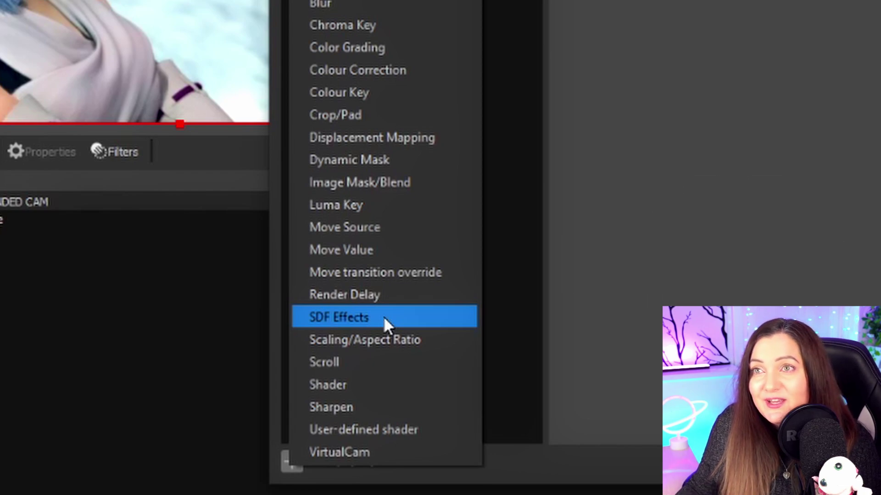
pyautogui.click(384, 320)
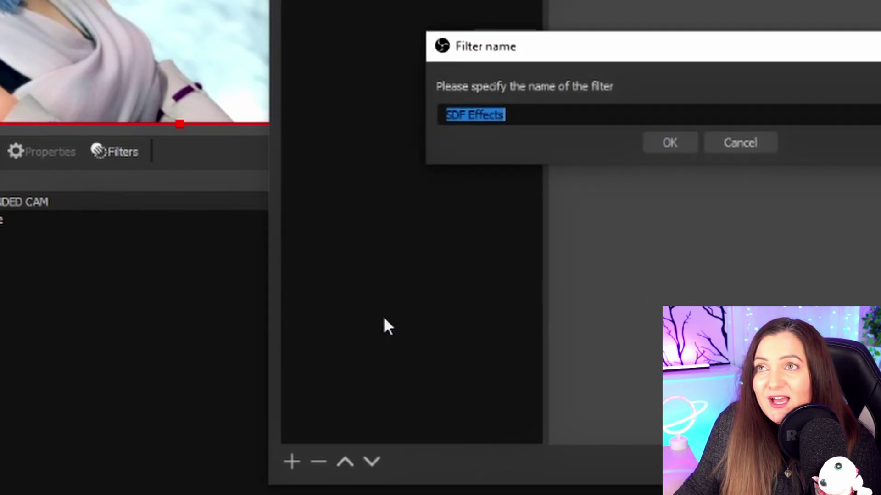
pyautogui.click(670, 152)
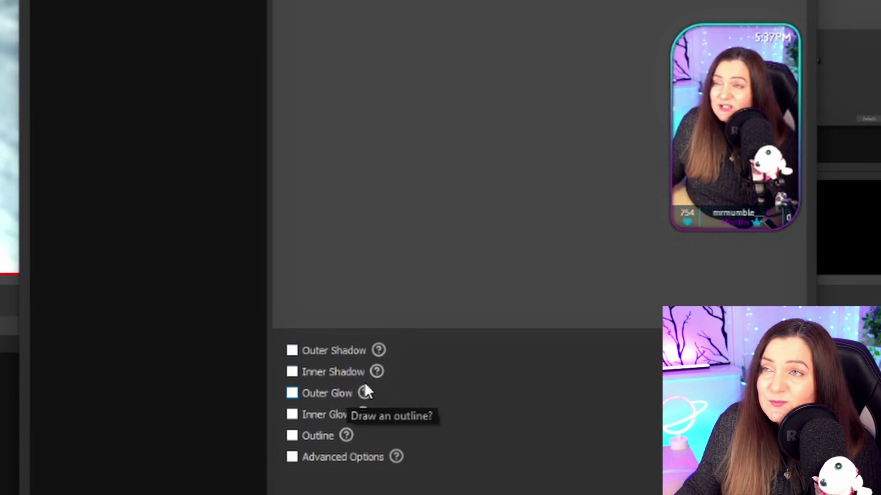
# Enable Outer Shadow with maximum distance 16, offsets 16.31/-16.31 and minimum distance below zero
pyautogui.moveTo(378, 351)
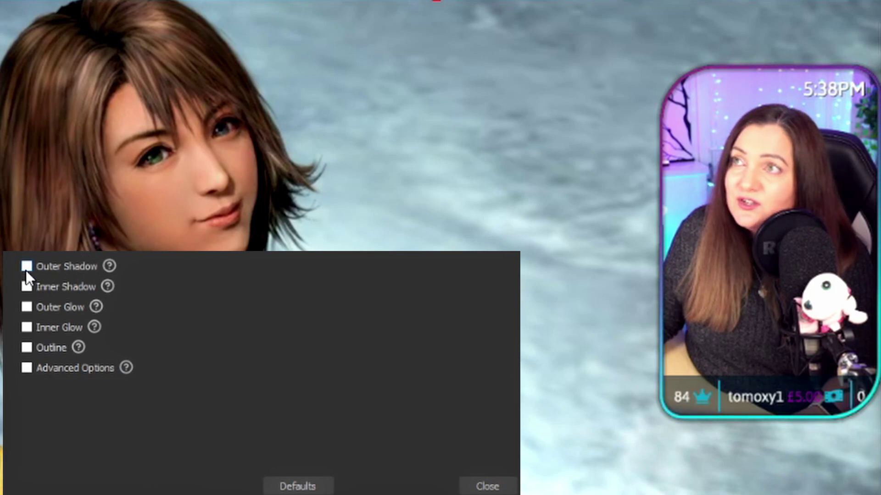
pyautogui.click(26, 267)
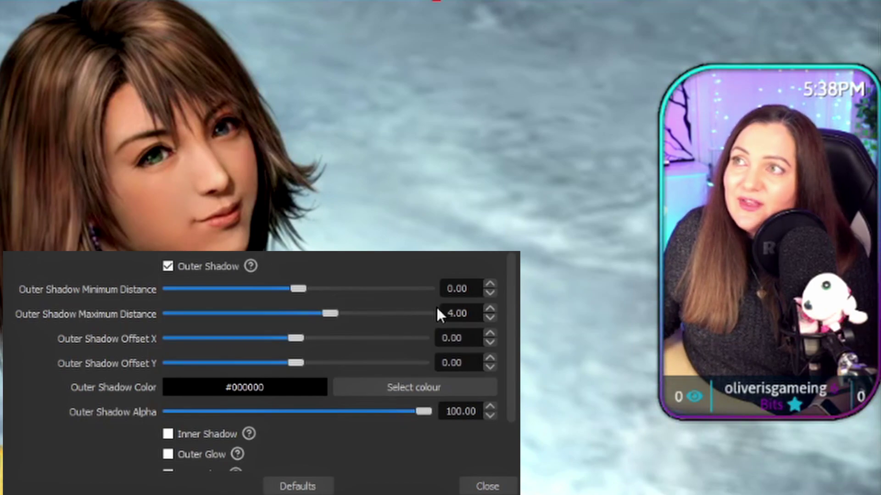
pyautogui.moveTo(334, 311); pyautogui.dragTo(460, 314)
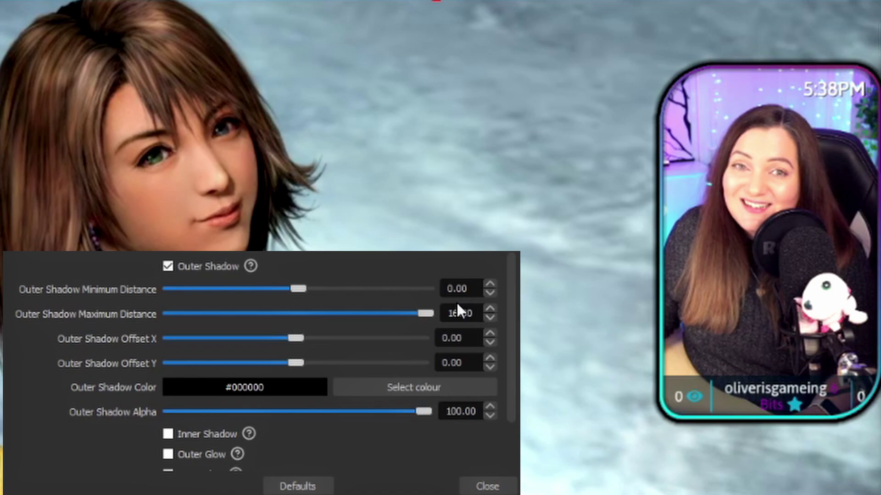
pyautogui.moveTo(305, 339); pyautogui.dragTo(273, 359)
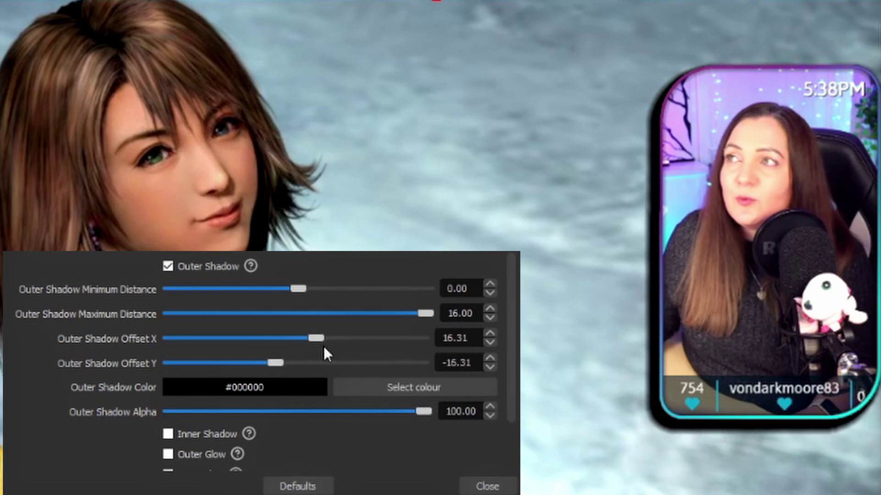
pyautogui.moveTo(298, 288); pyautogui.dragTo(232, 296)
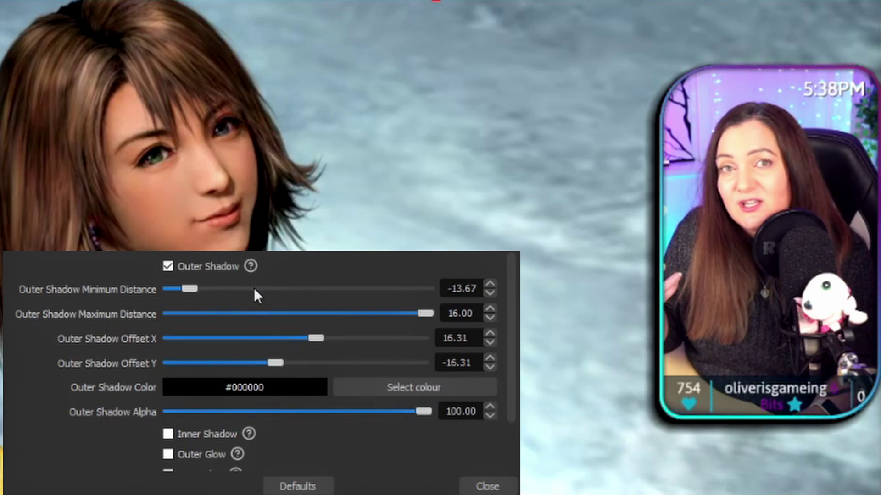
# Colour the outer shadow purple #4e017e
pyautogui.click(404, 388)
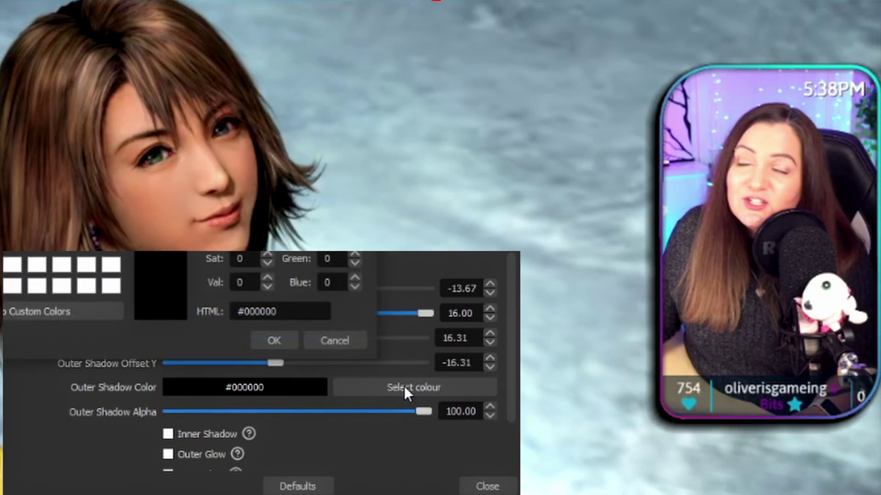
pyautogui.hotkey('ctrl', 'v')
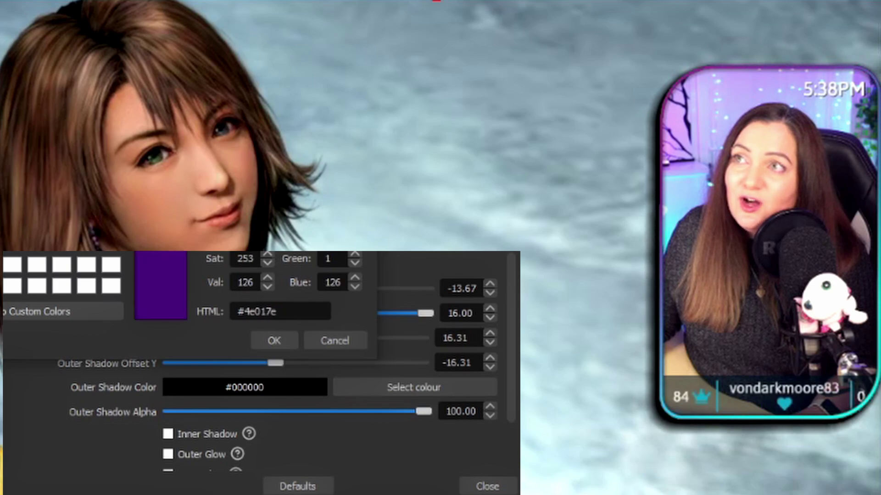
pyautogui.click(273, 342)
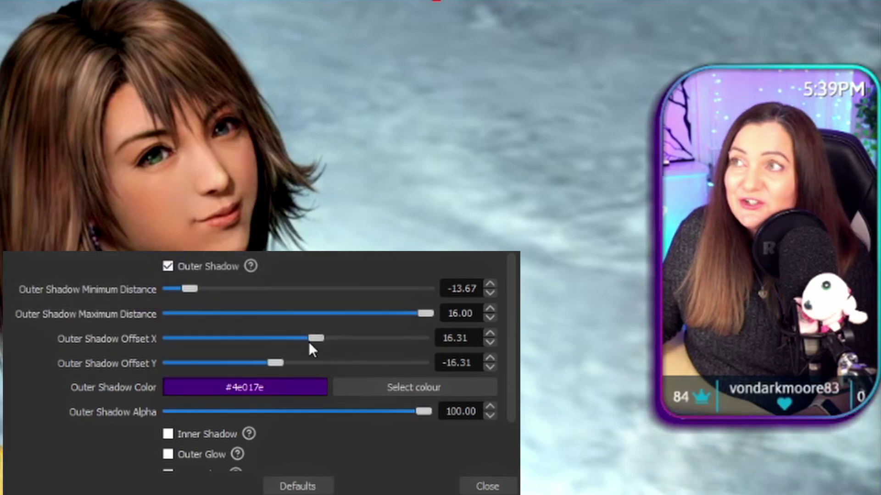
# Turn Outer Shadow off and try Inner Shadow in purple #4e017e with 2.54 minimum distance
pyautogui.click(167, 265)
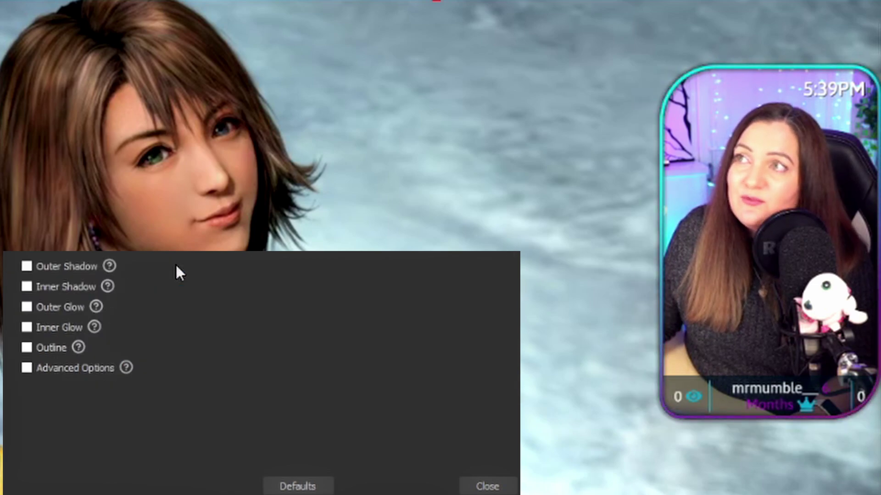
pyautogui.click(27, 287)
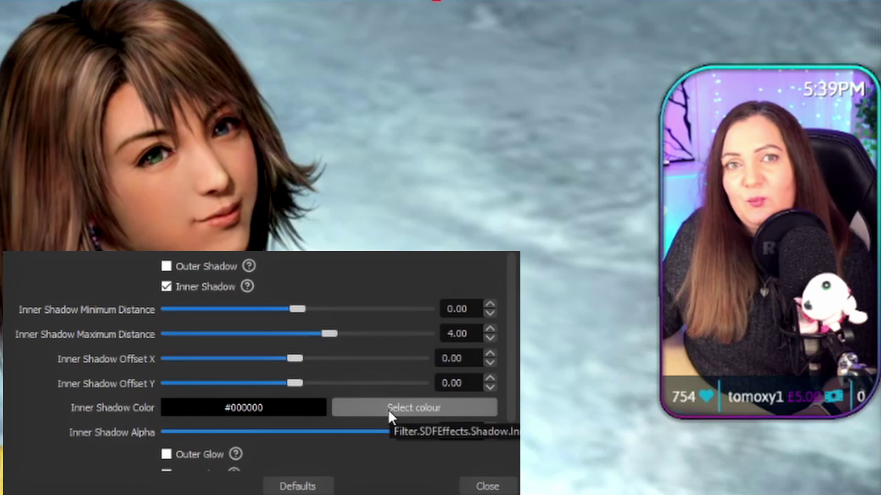
pyautogui.click(401, 408)
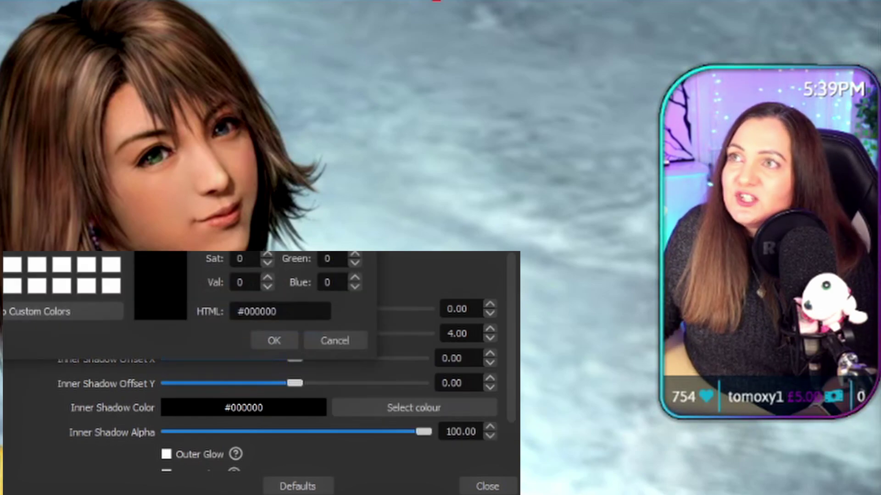
pyautogui.hotkey('ctrl', 'v')
pyautogui.click(270, 341)
pyautogui.moveTo(295, 309); pyautogui.dragTo(350, 343)
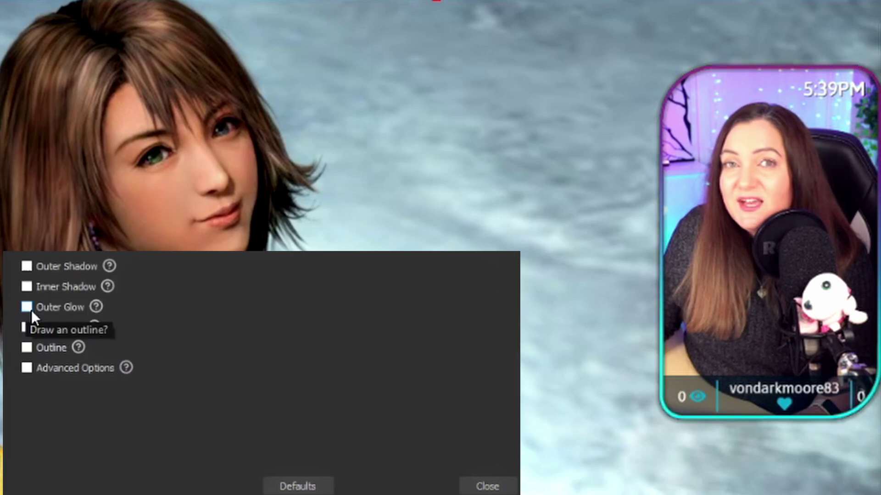
# Enable Outer Glow and widen it to about 12.43
pyautogui.click(29, 307)
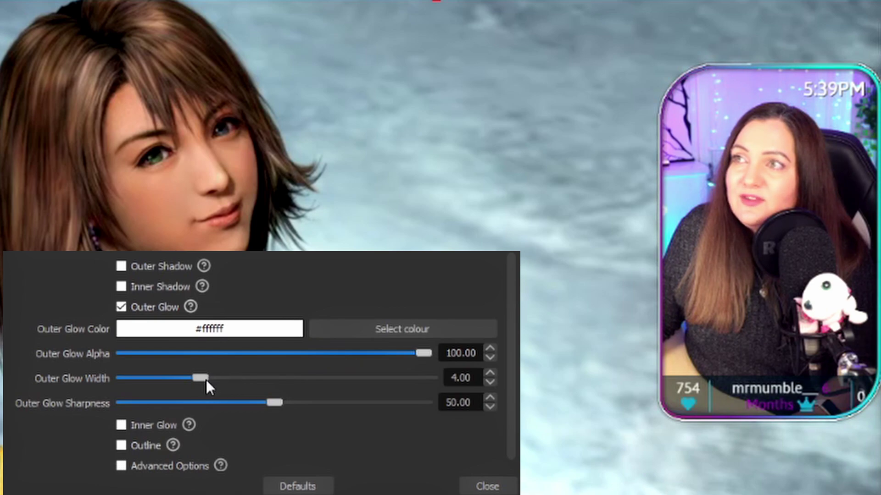
pyautogui.moveTo(204, 379); pyautogui.dragTo(253, 378)
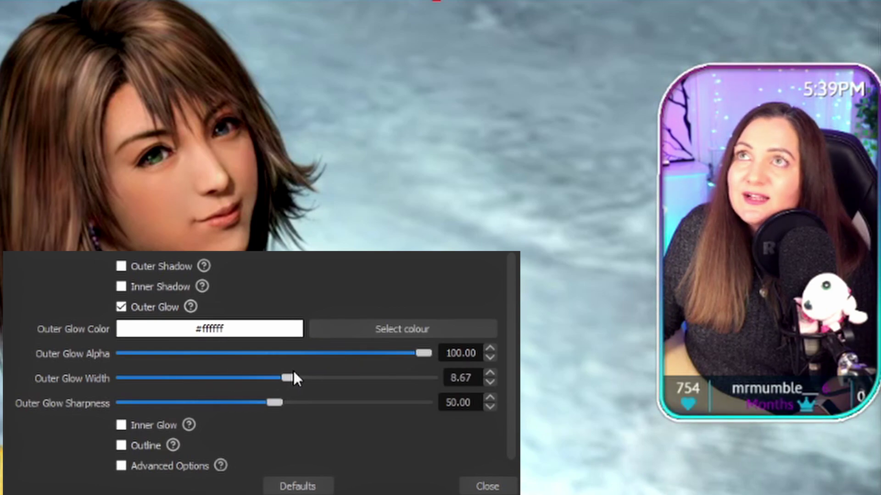
pyautogui.moveTo(363, 371); pyautogui.dragTo(366, 375)
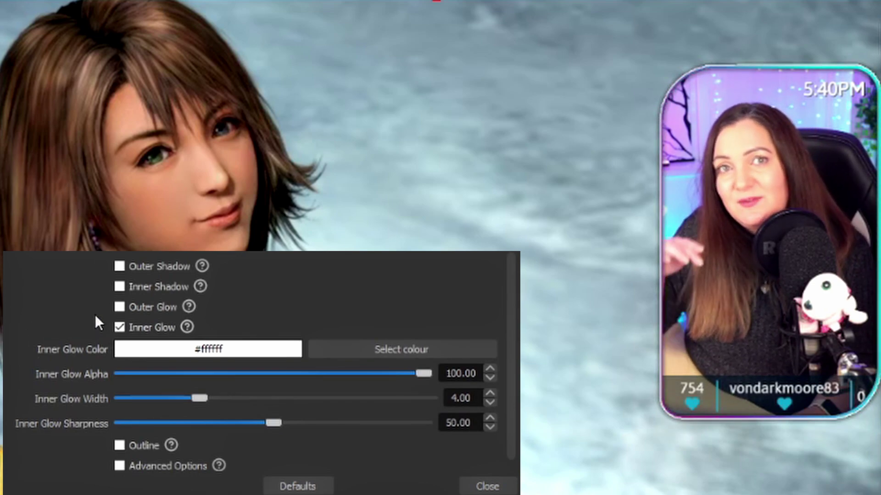
# Turn Inner Glow off and enable Outline in purple #4e017e
pyautogui.click(119, 327)
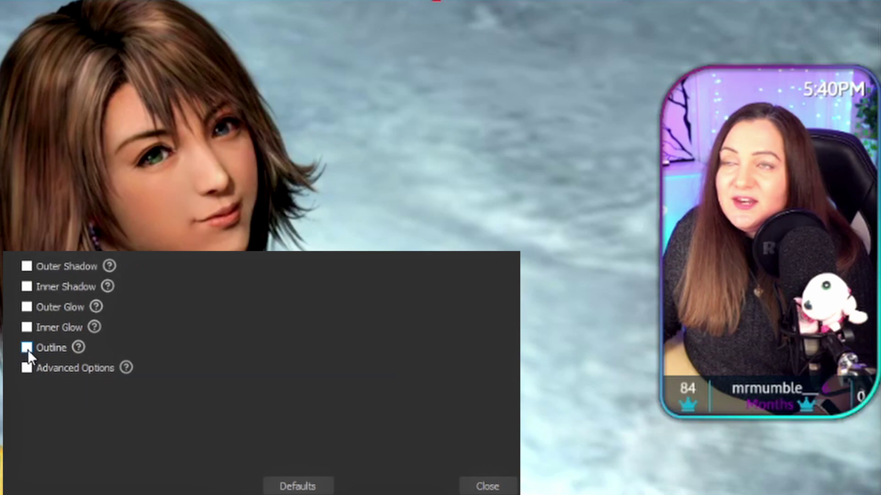
pyautogui.click(27, 348)
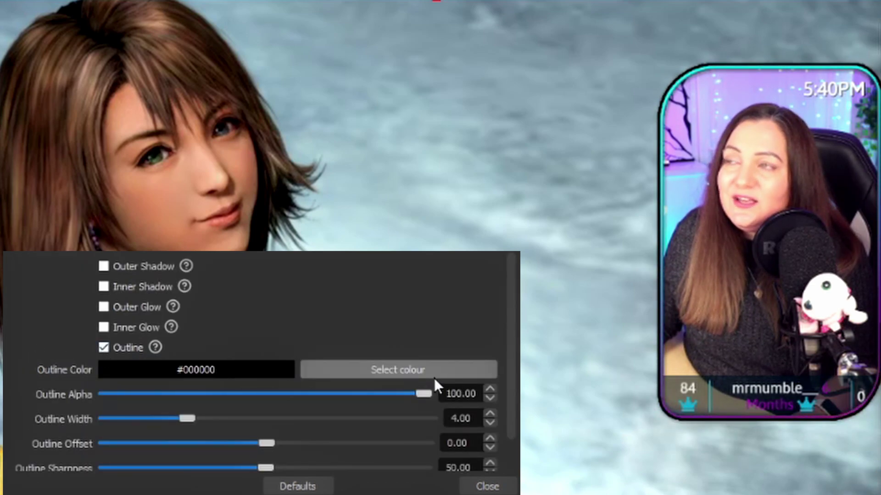
pyautogui.click(346, 370)
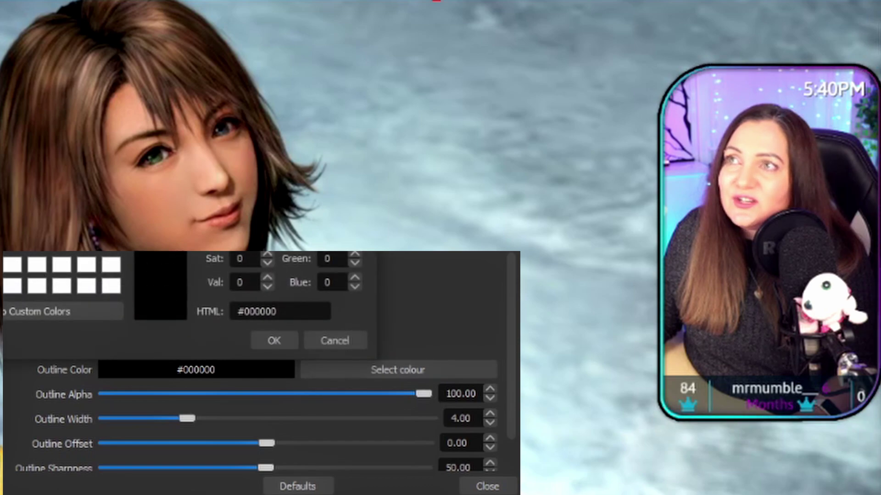
pyautogui.click(37, 273)
pyautogui.click(274, 340)
# Set the outline width to 9.16, offset to 16.00 and sharpness to 53.76
pyautogui.scroll(-1, 289, 323)
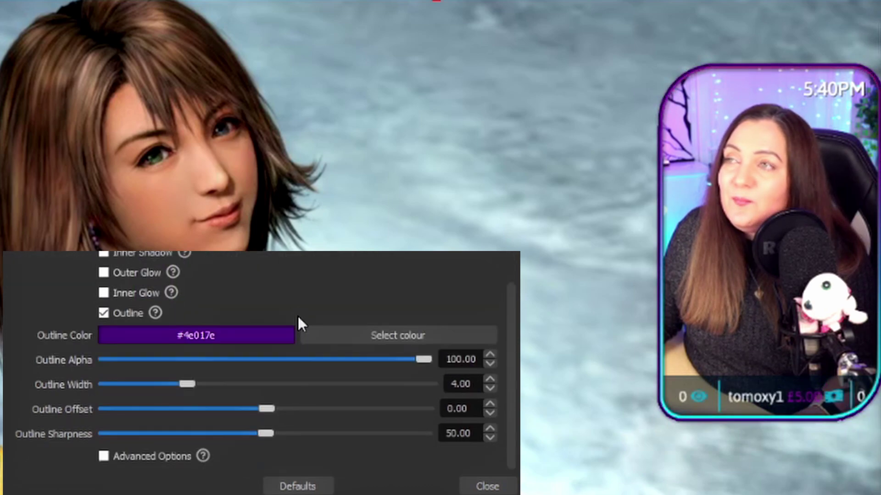
pyautogui.moveTo(187, 384); pyautogui.dragTo(291, 384)
pyautogui.moveTo(265, 409); pyautogui.dragTo(434, 405)
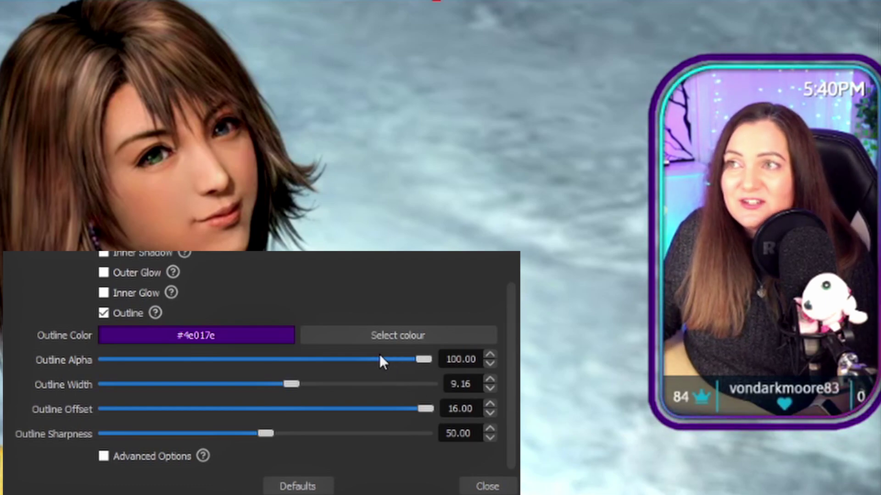
pyautogui.moveTo(264, 433); pyautogui.dragTo(89, 451)
pyautogui.moveTo(145, 454); pyautogui.dragTo(276, 447)
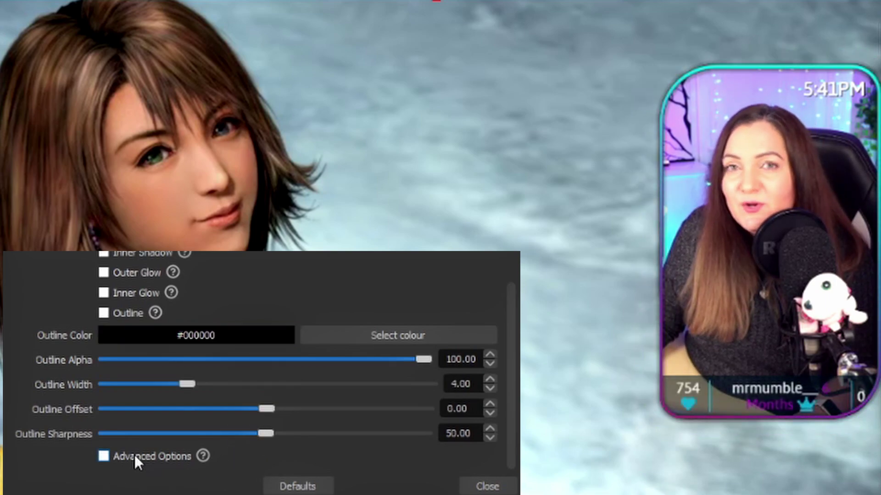
# Turn on the SDF filter's Advanced Options and scroll back to the top of its properties
pyautogui.click(103, 455)
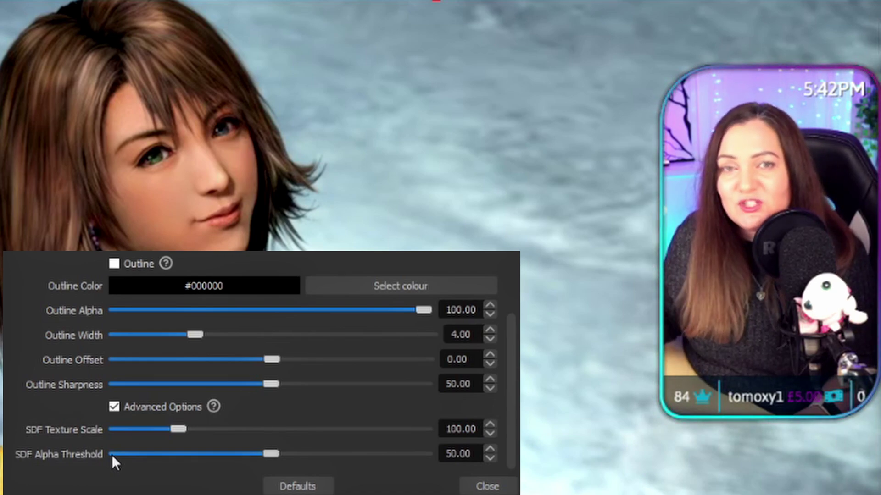
pyautogui.scroll(2, 295, 302)
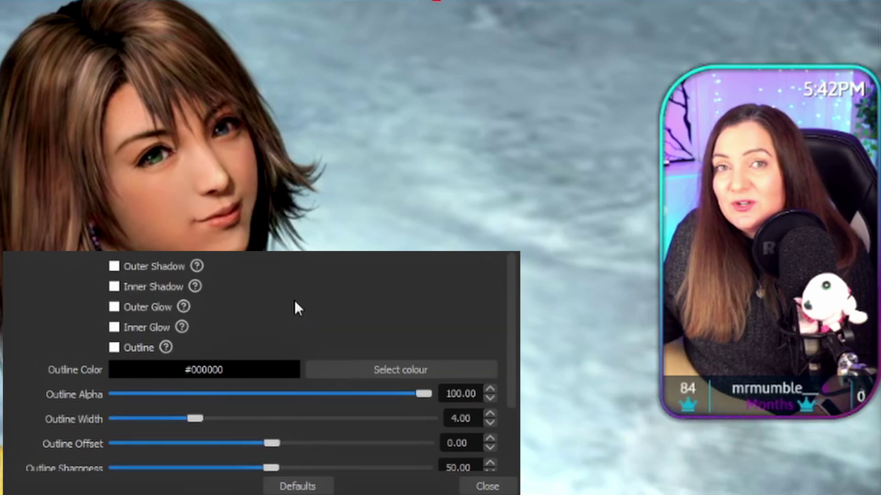